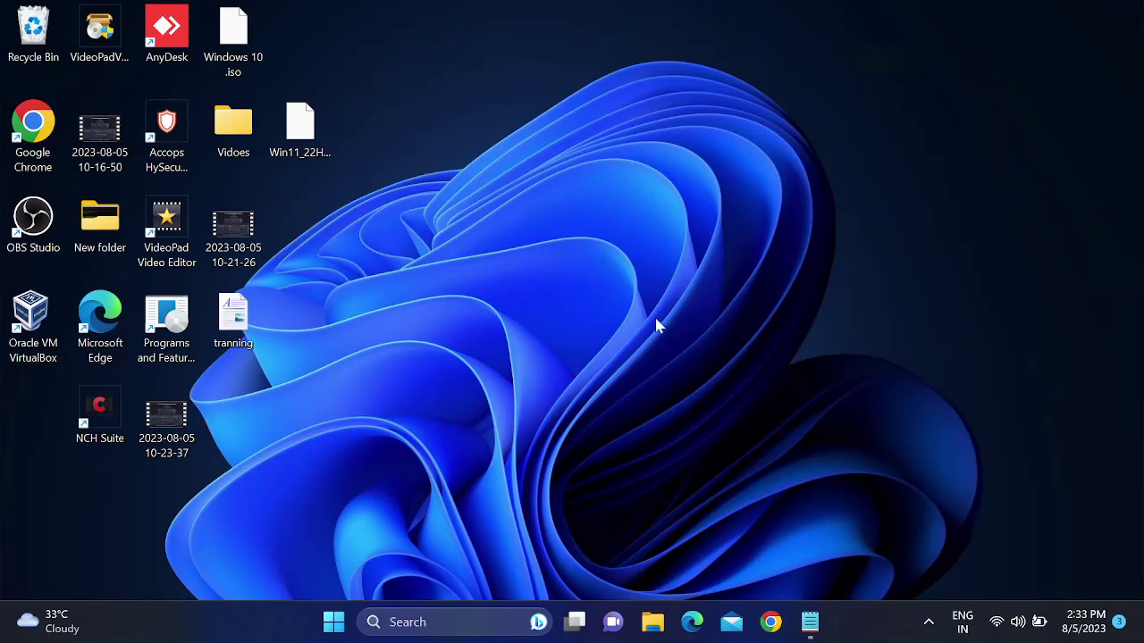
# Step: Search 'mi' and open Microsoft Store's App settings from its result's context menu
pyautogui.click(398, 622)
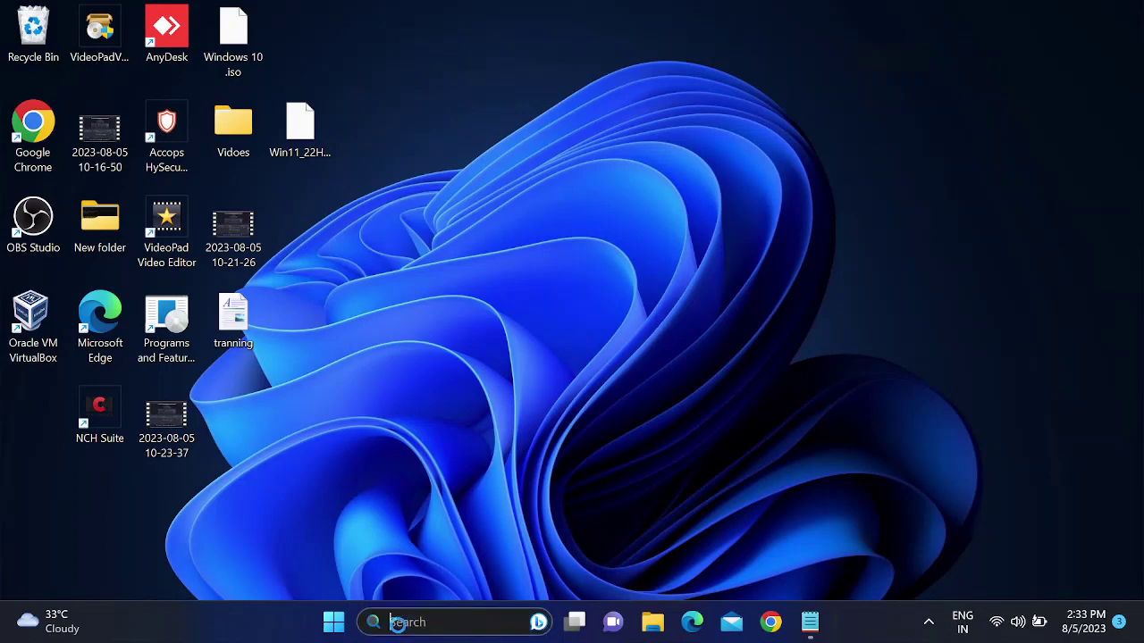
pyautogui.write('mic')
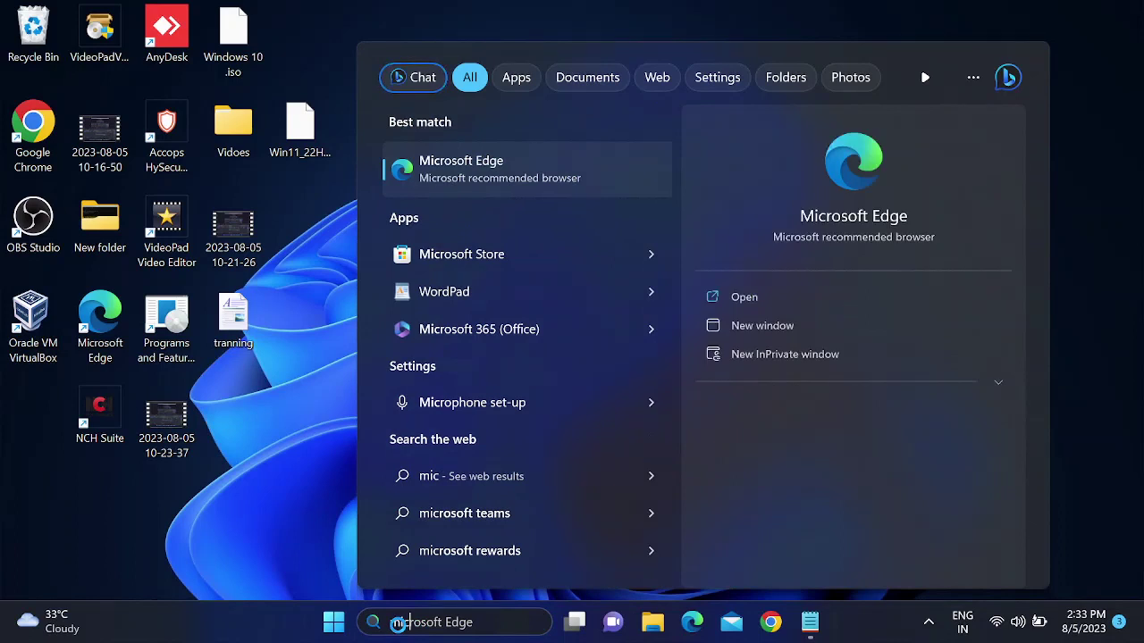
pyautogui.press('BackSpace')
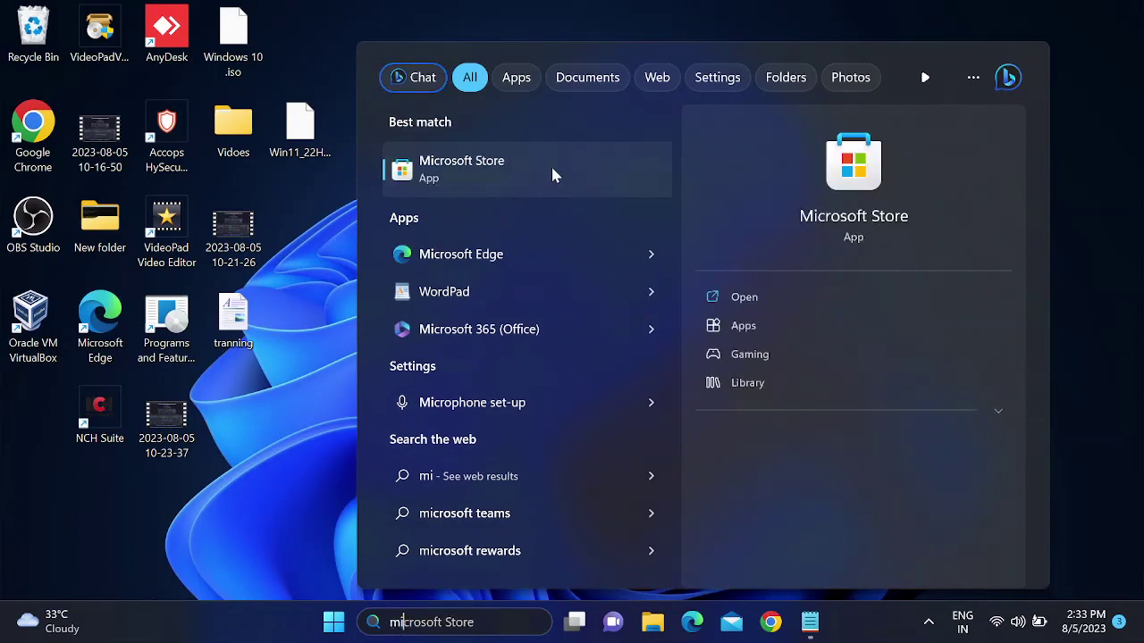
pyautogui.rightClick(487, 162)
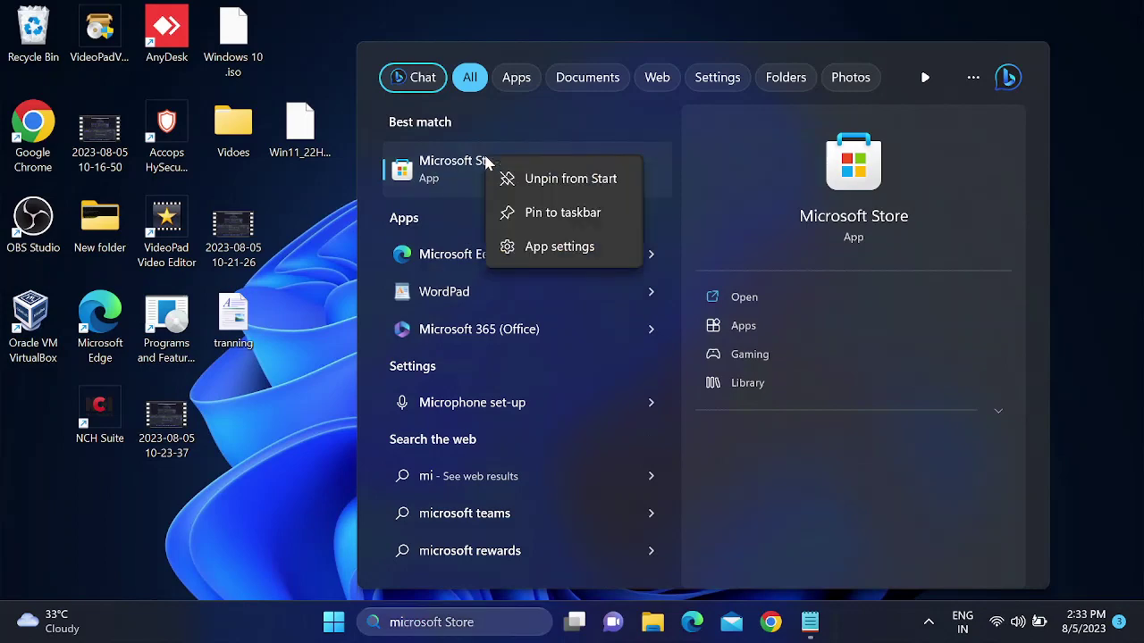
pyautogui.click(554, 248)
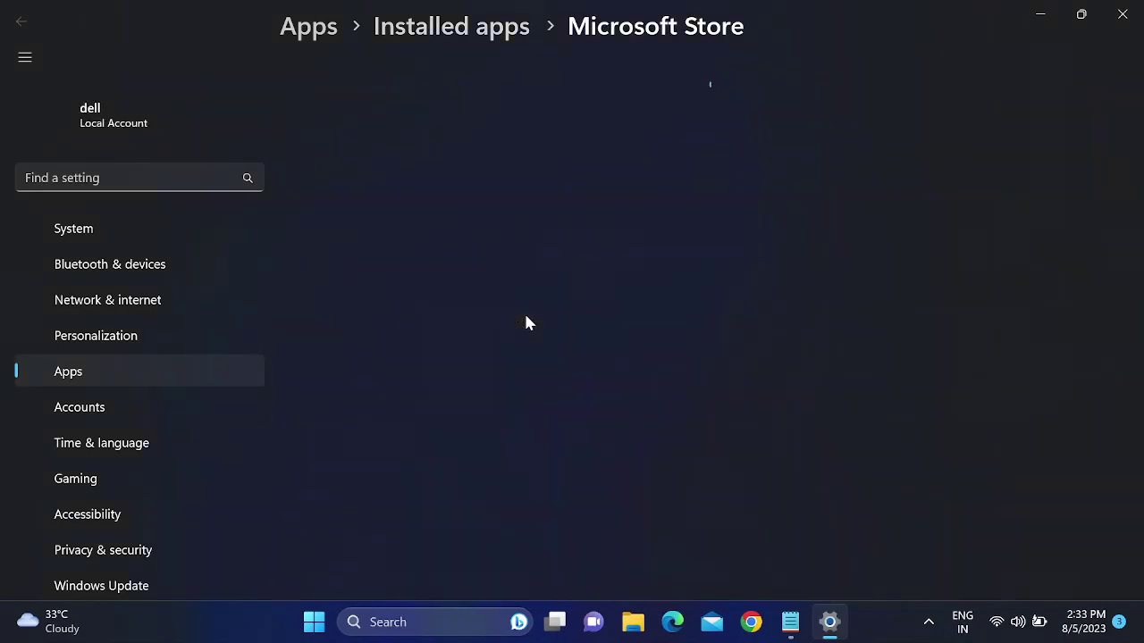
# Step: Repair Microsoft Store from the Reset section of its app settings
pyautogui.scroll(-3, 525, 323)
pyautogui.scroll(-5, 525, 323)
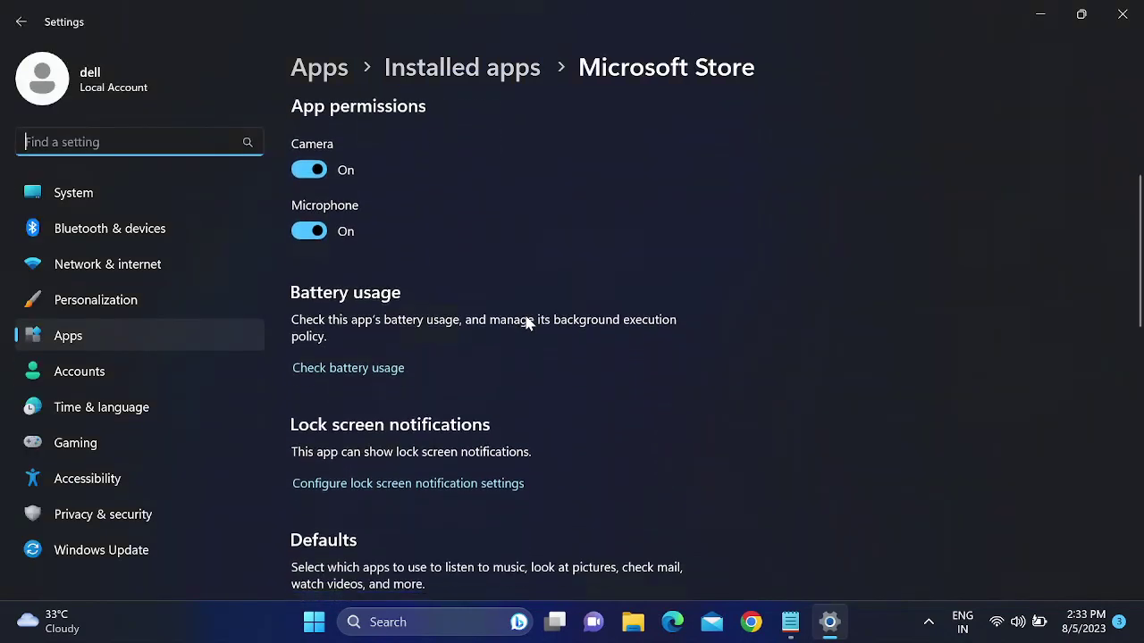
pyautogui.scroll(-1, 525, 324)
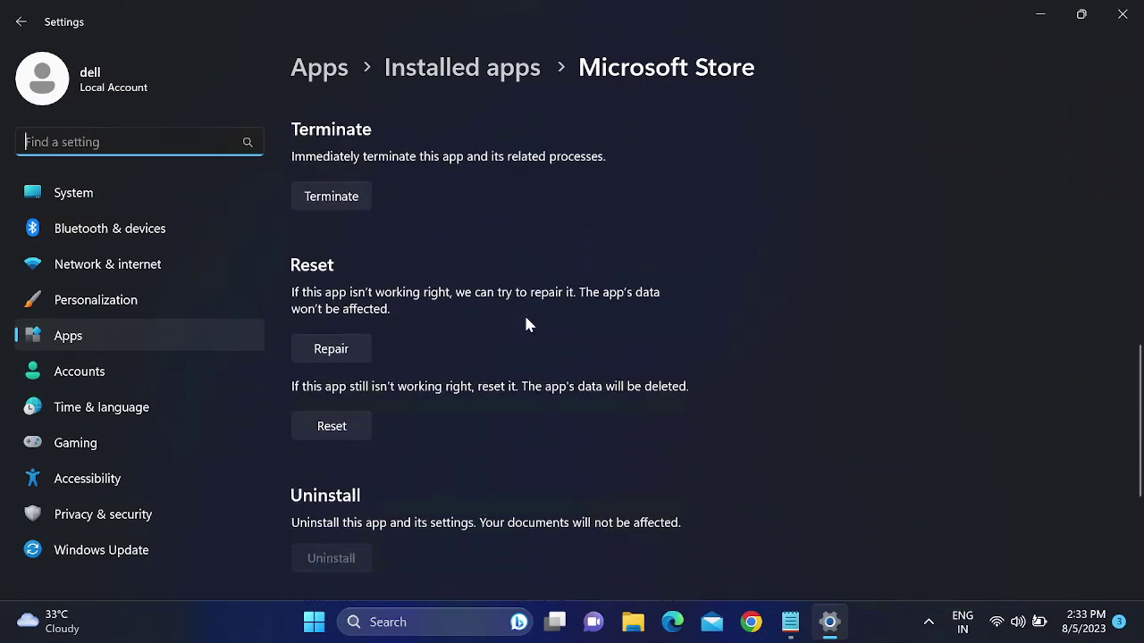
pyautogui.click(327, 350)
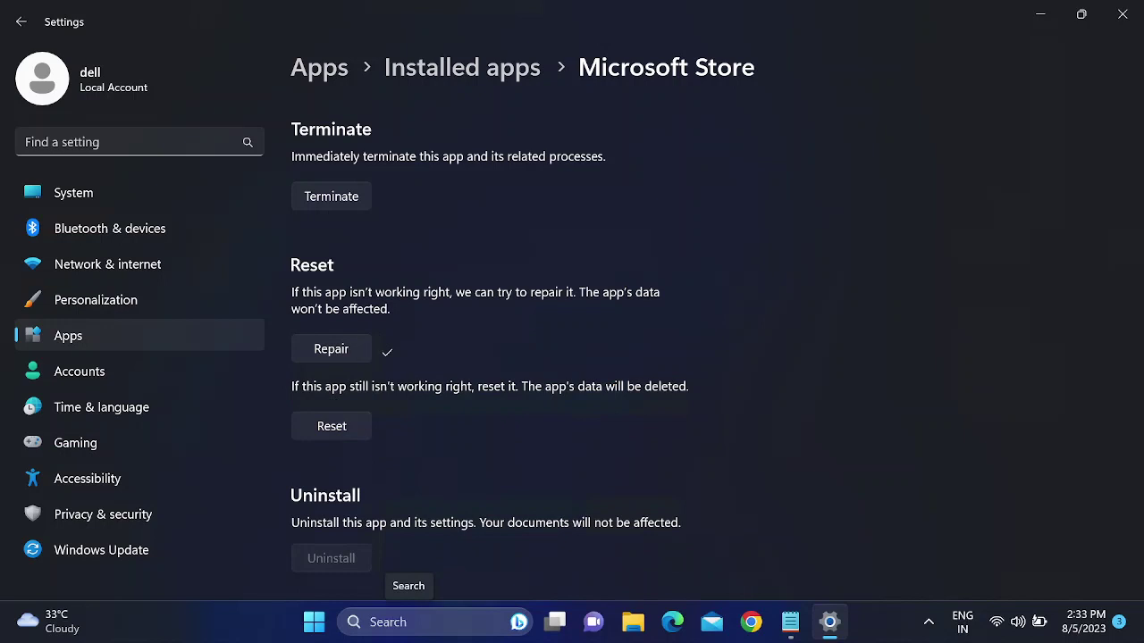
# Step: Reset Microsoft Store, confirming its data deletion, then close Settings
pyautogui.click(341, 432)
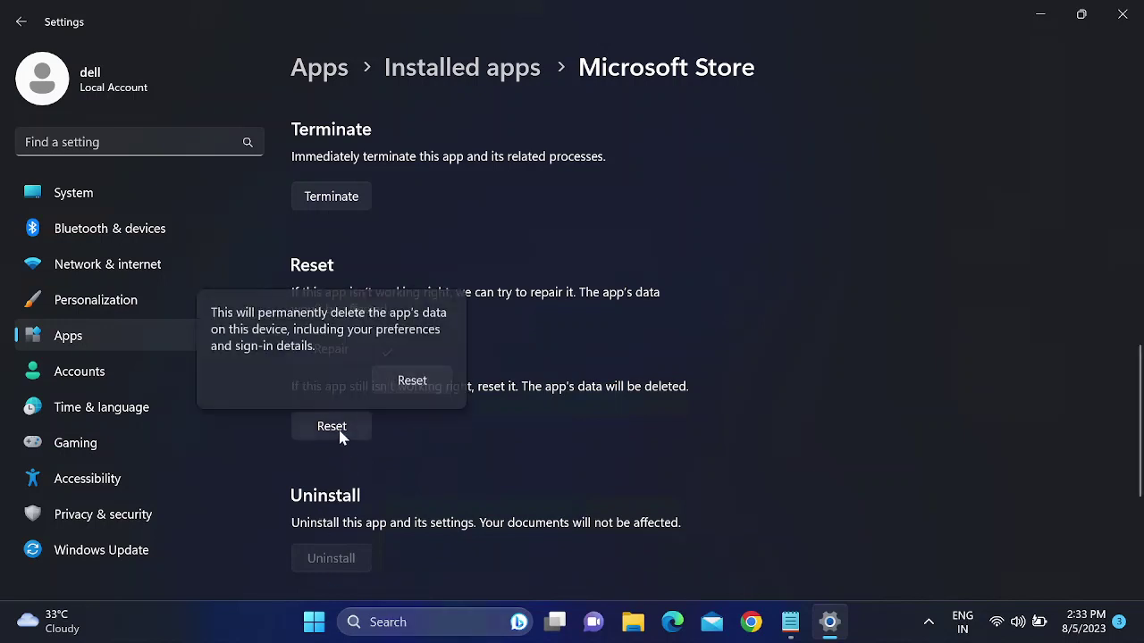
pyautogui.click(412, 379)
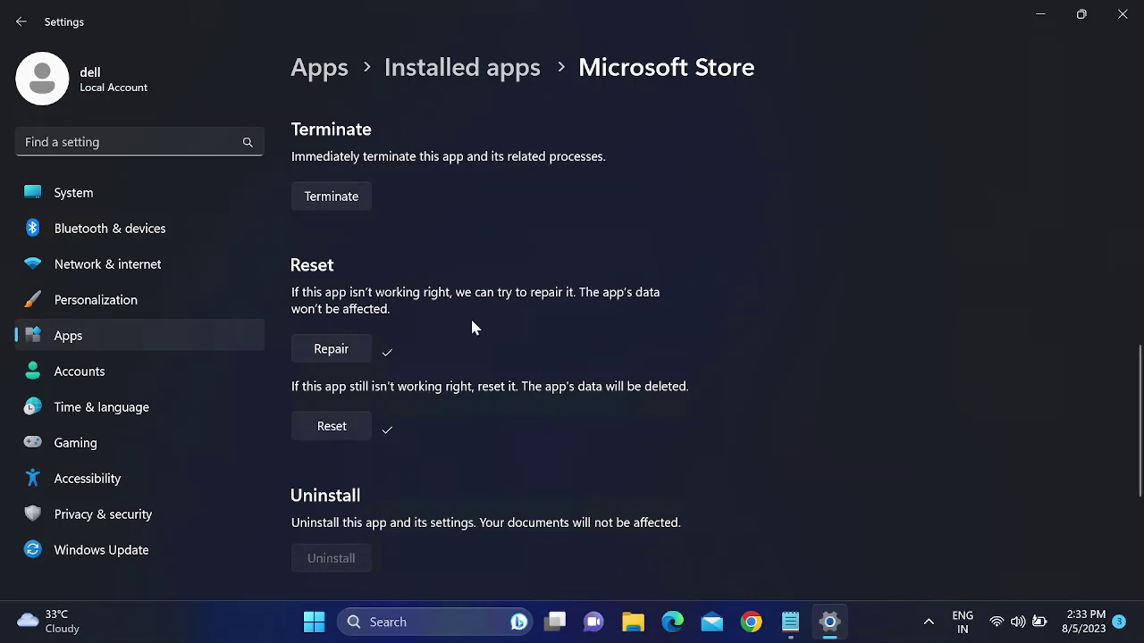
pyautogui.click(1121, 15)
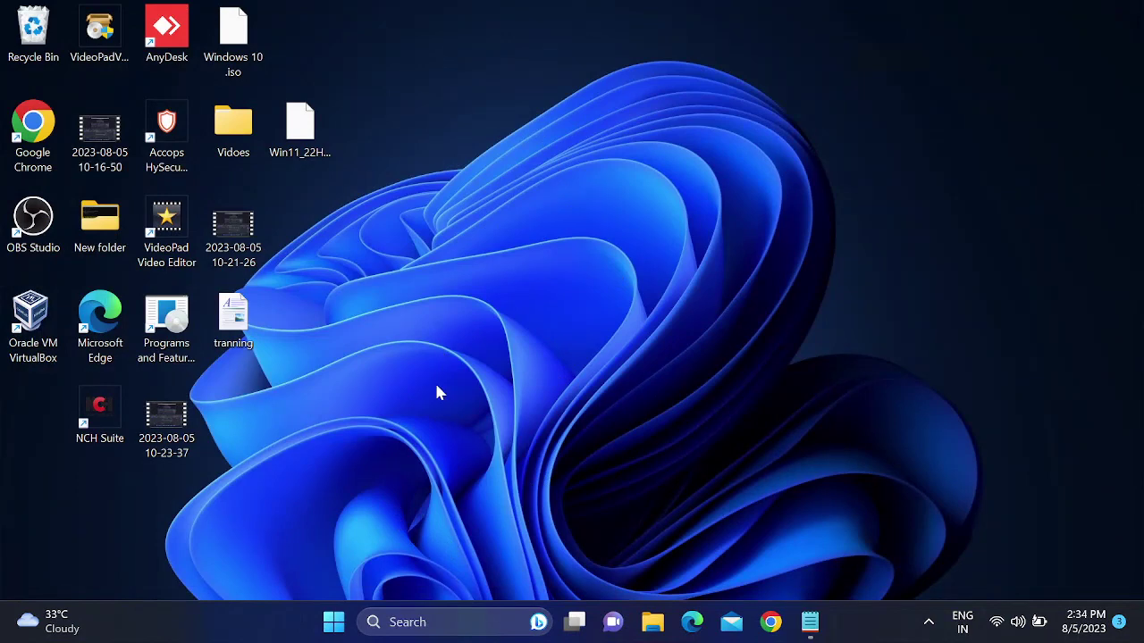
# Step: Run sfc /scannow in an administrator Command Prompt and minimize it while it scans
pyautogui.click(396, 623)
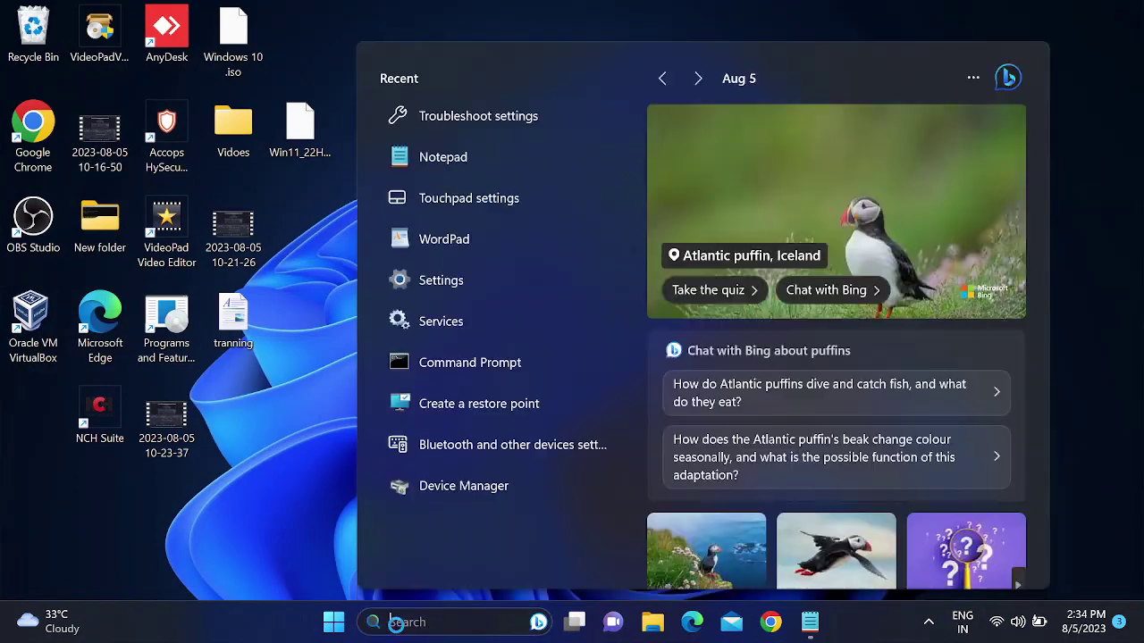
pyautogui.write('cmd')
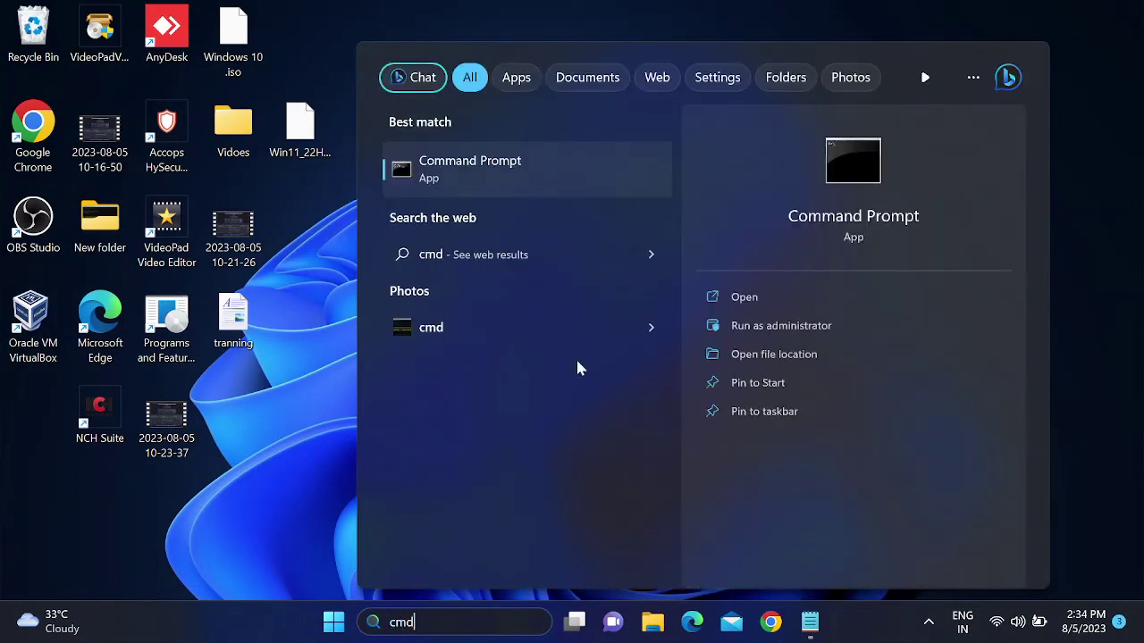
pyautogui.click(765, 326)
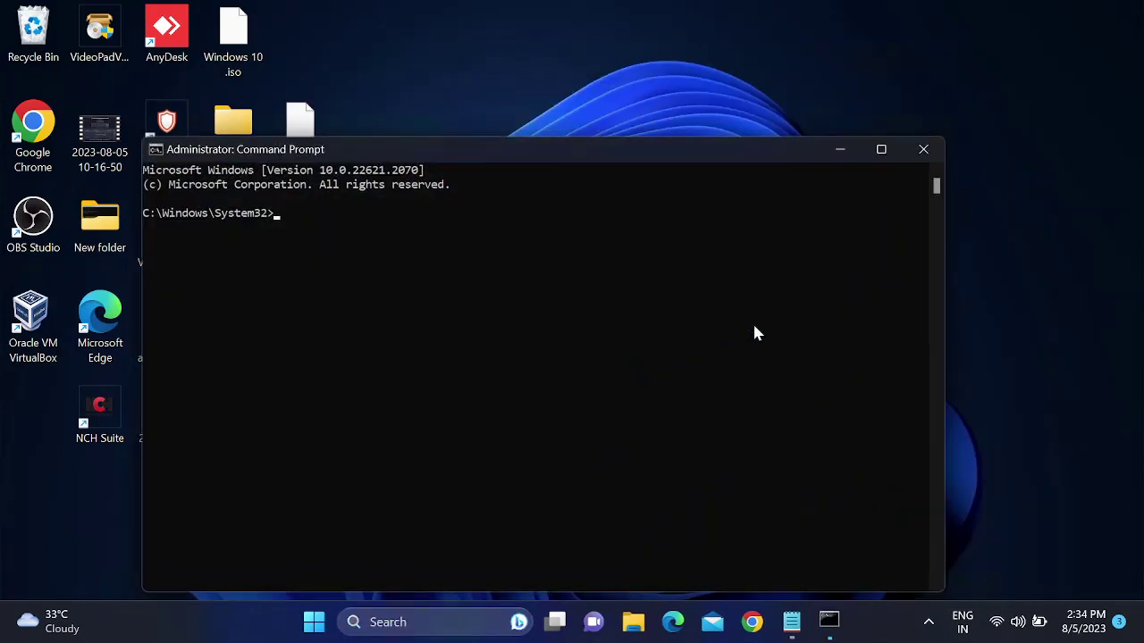
pyautogui.write('sf')
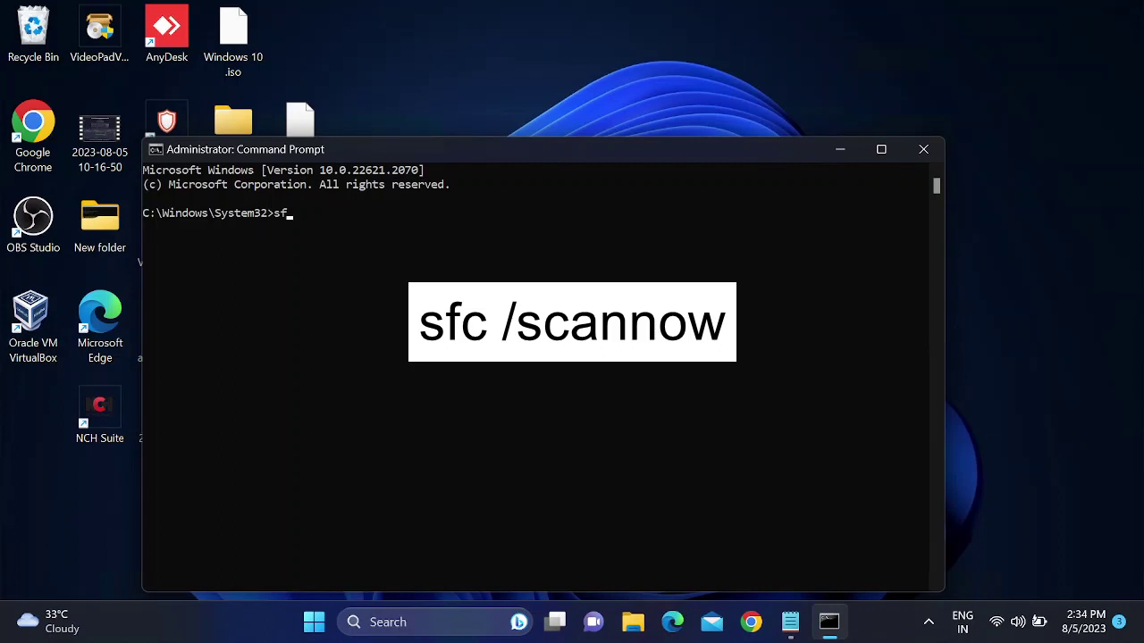
pyautogui.write('c /scannow')
pyautogui.press('Return')
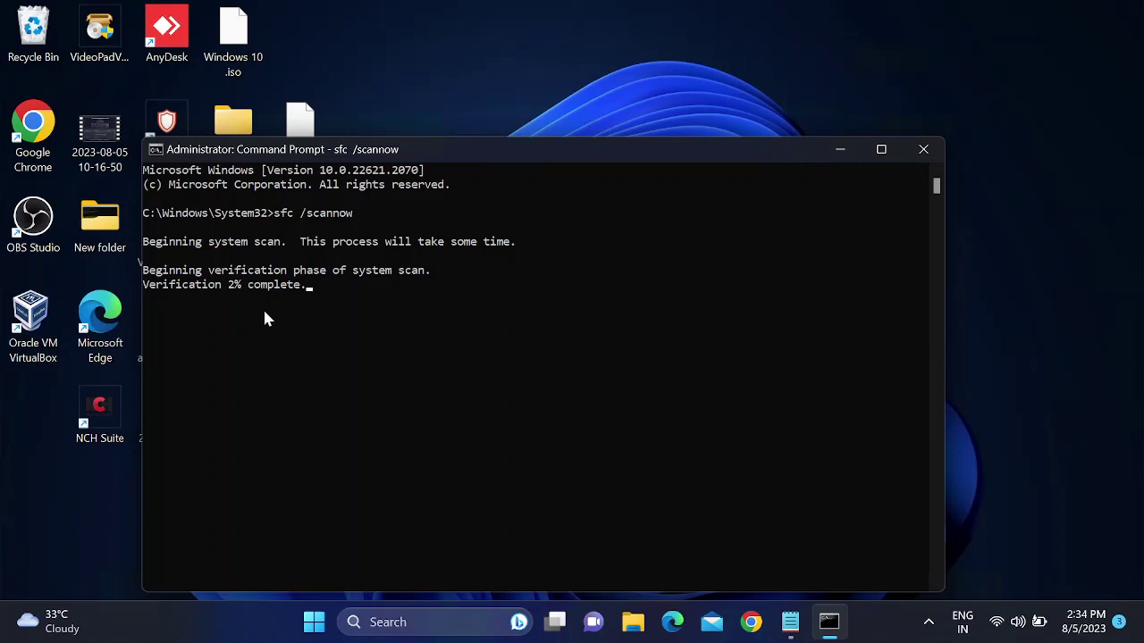
pyautogui.click(838, 150)
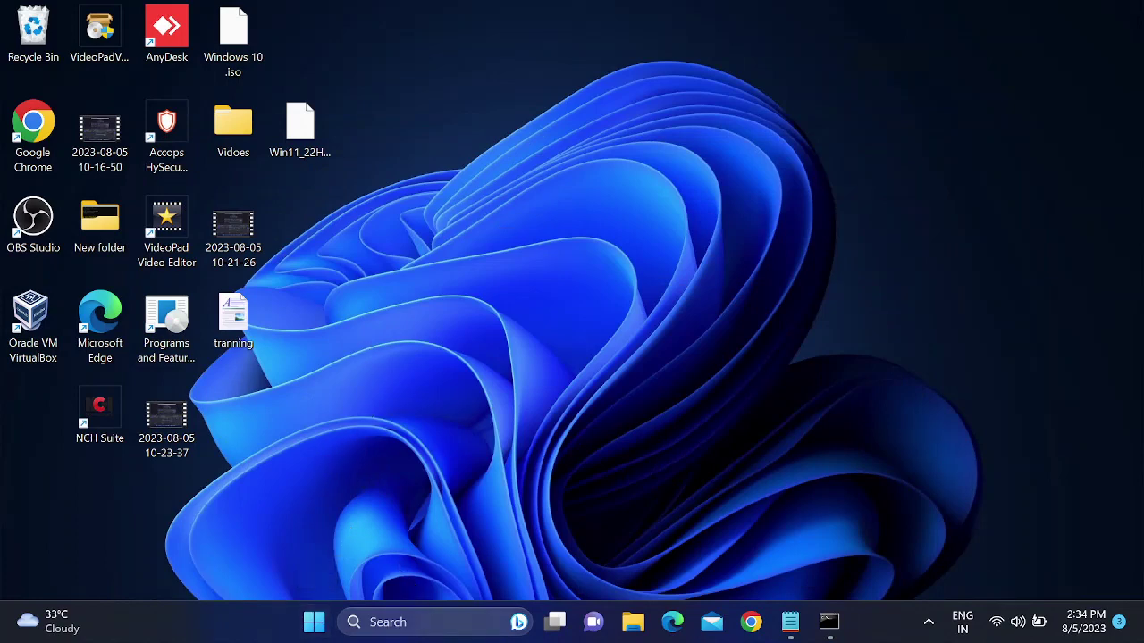
# Step: Launch Windows PowerShell as administrator
pyautogui.click(396, 623)
pyautogui.write('p')
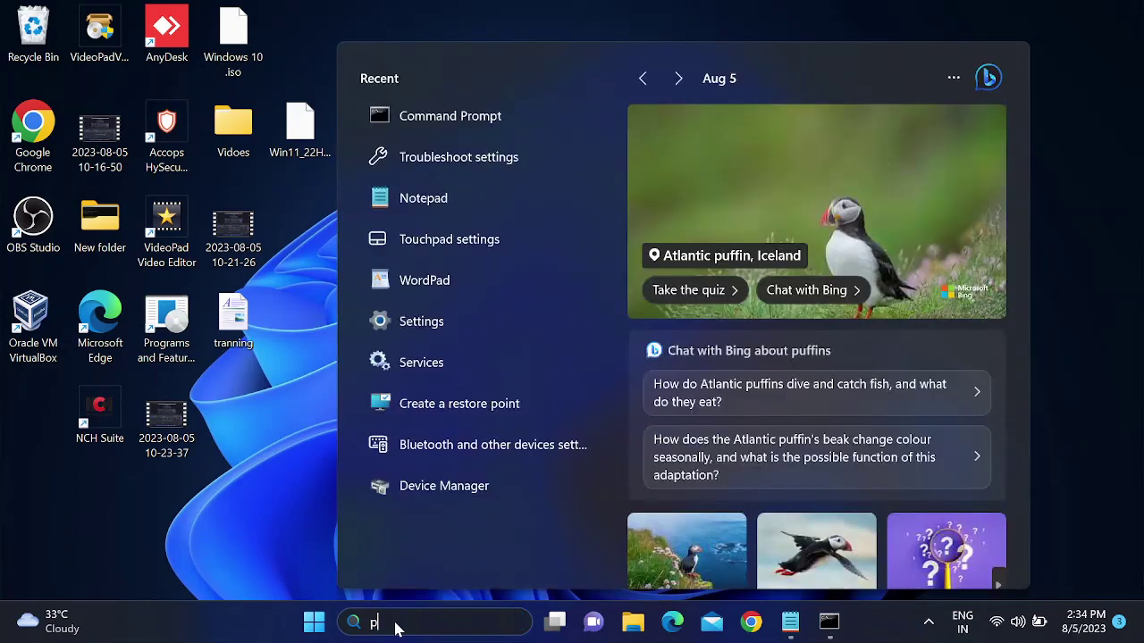
pyautogui.write('owers')
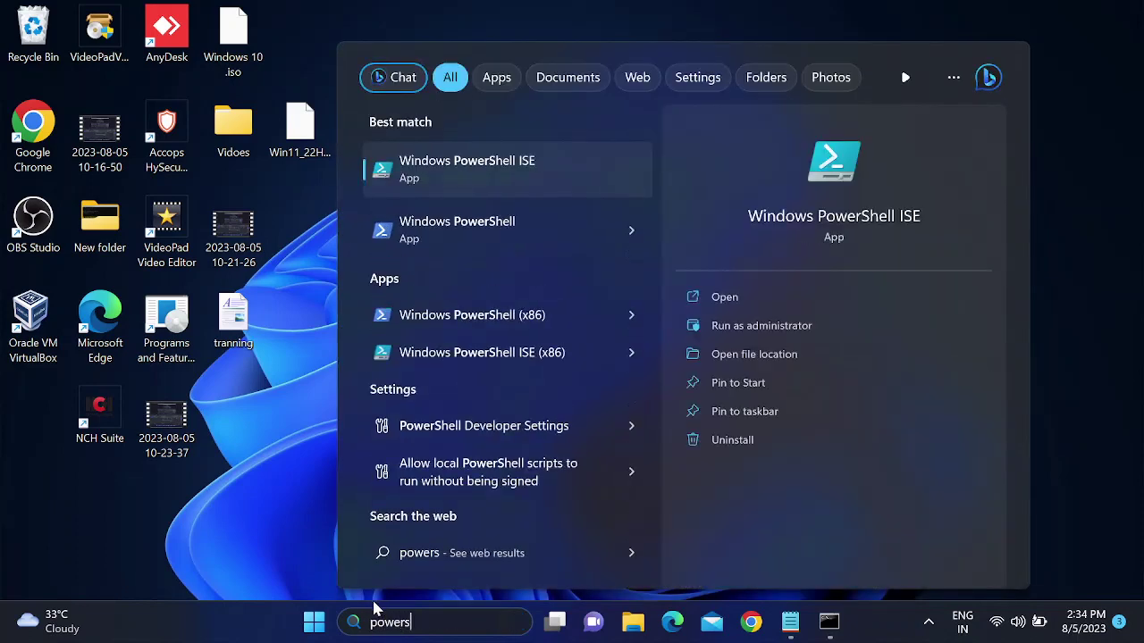
pyautogui.rightClick(488, 246)
pyautogui.click(533, 263)
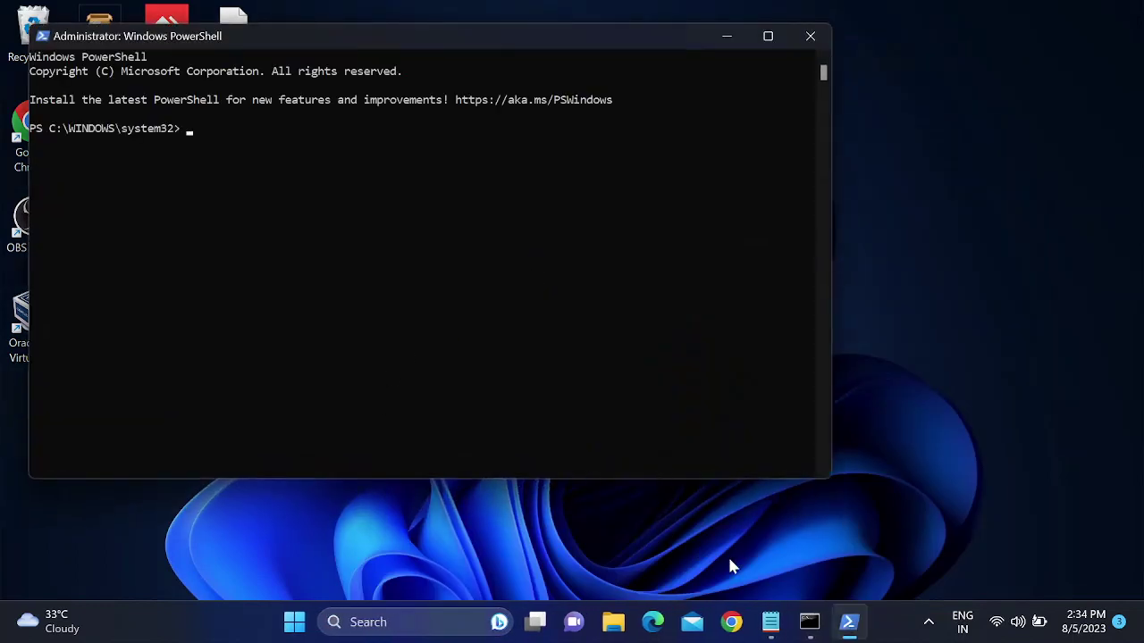
# Step: Paste and run Set-ExecutionPolicy Unrestricted from the notes, answering A to the prompt
pyautogui.click(771, 622)
pyautogui.moveTo(318, 158); pyautogui.dragTo(93, 161)
pyautogui.hotkey('ctrl', 'c')
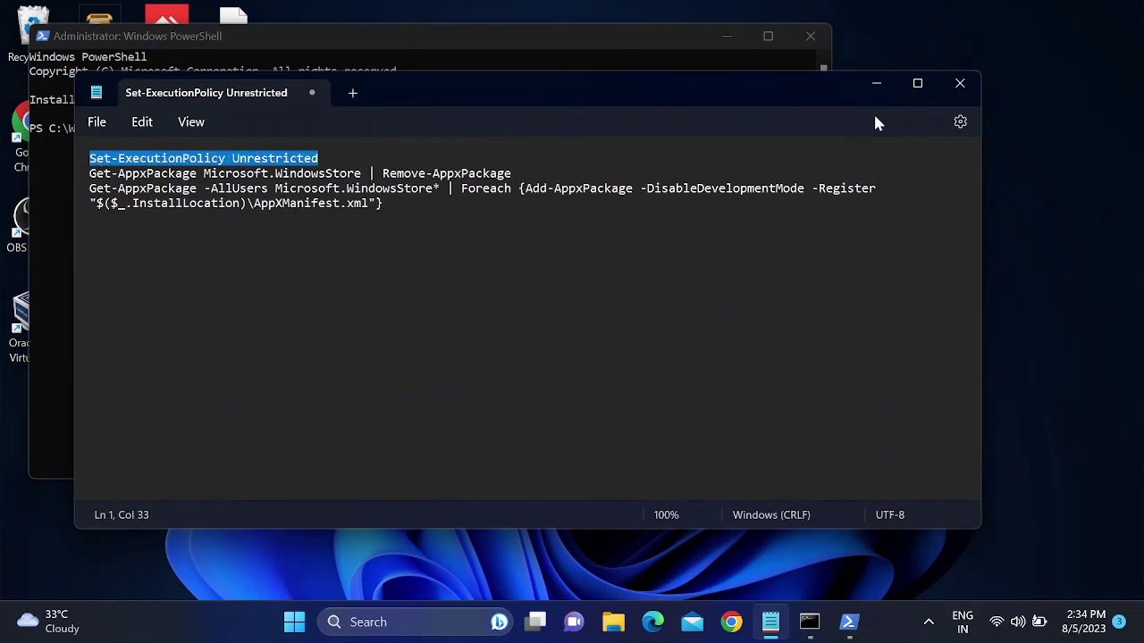
pyautogui.click(878, 83)
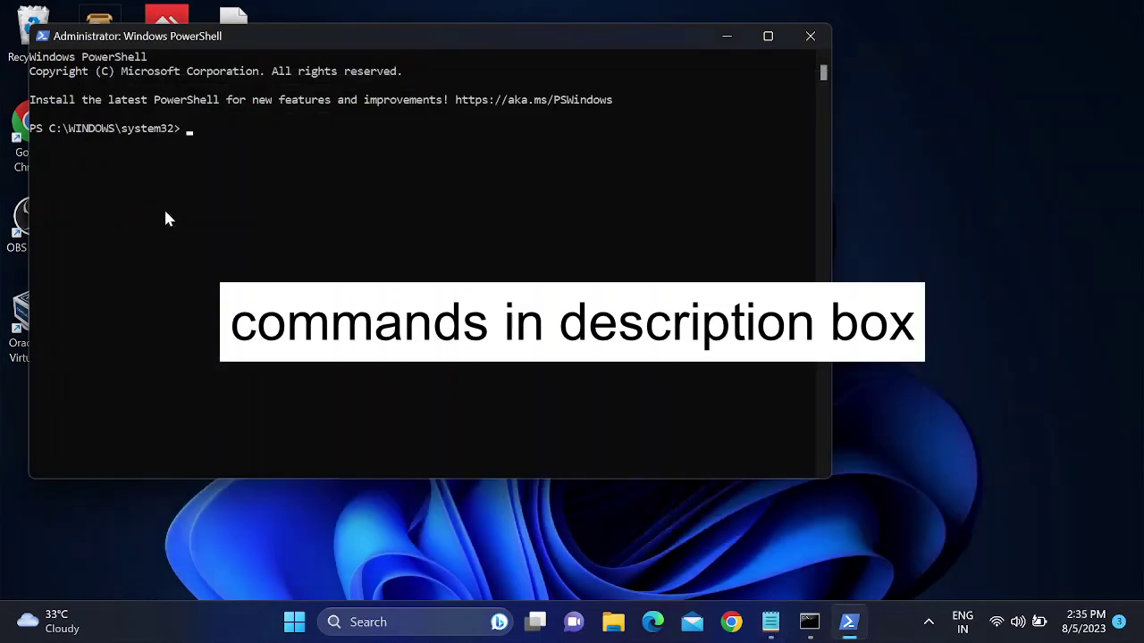
pyautogui.rightClick(176, 210)
pyautogui.press('Return')
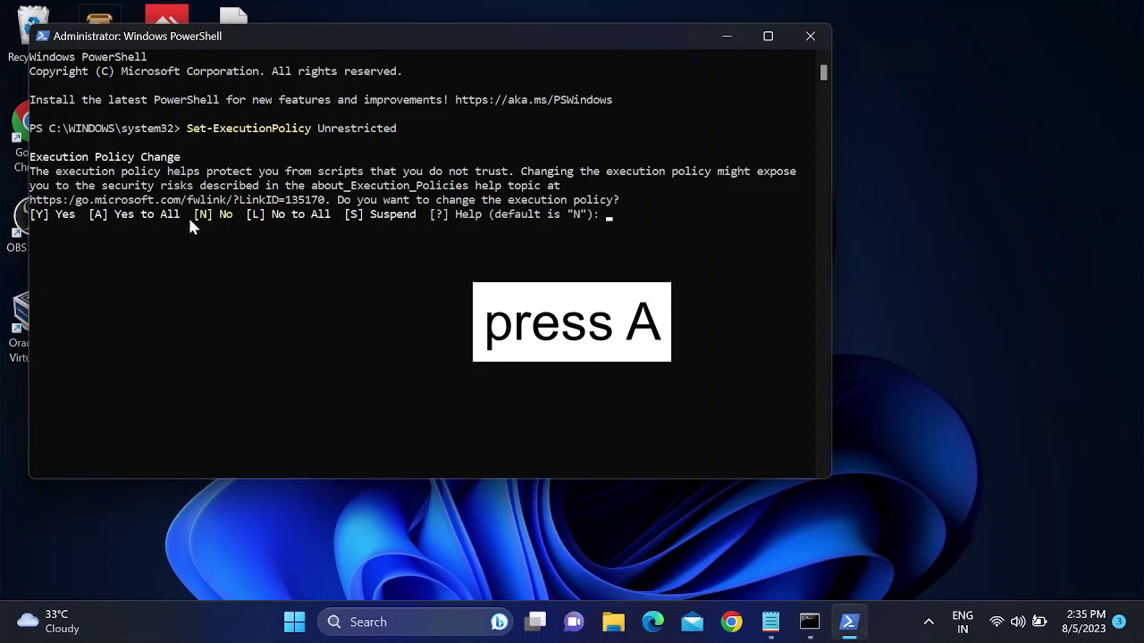
pyautogui.write('A')
pyautogui.press('Return')
pyautogui.hotkey('alt', 'Tab')
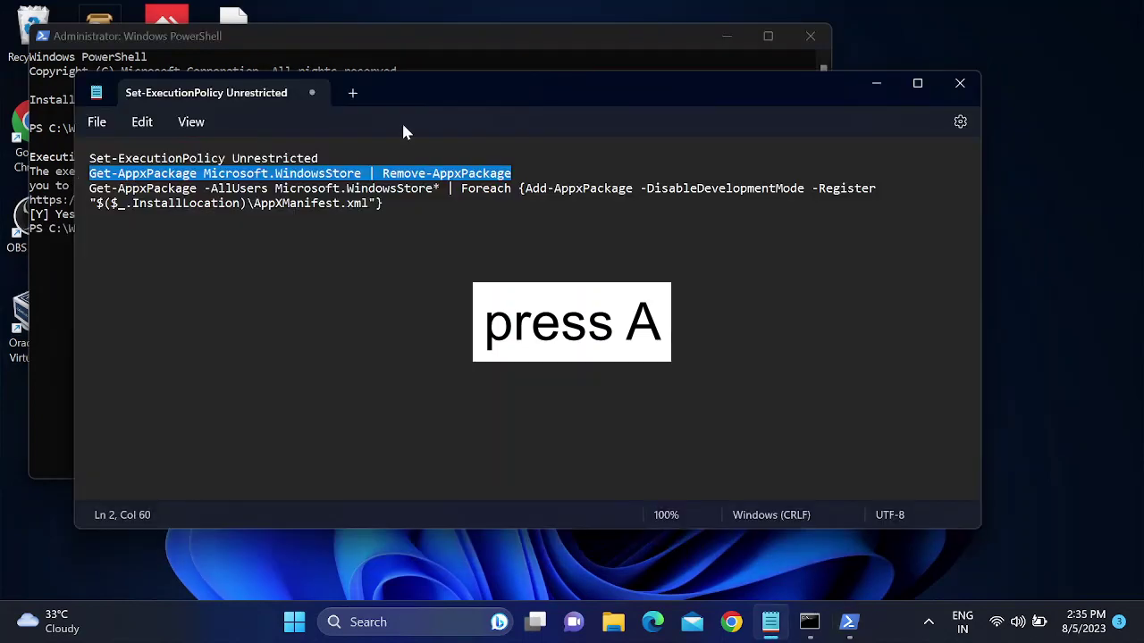
# Step: Copy the Get-AppxPackage Microsoft.WindowsStore | Remove-AppxPackage command into PowerShell and run it
pyautogui.click(513, 174)
pyautogui.press('Return')
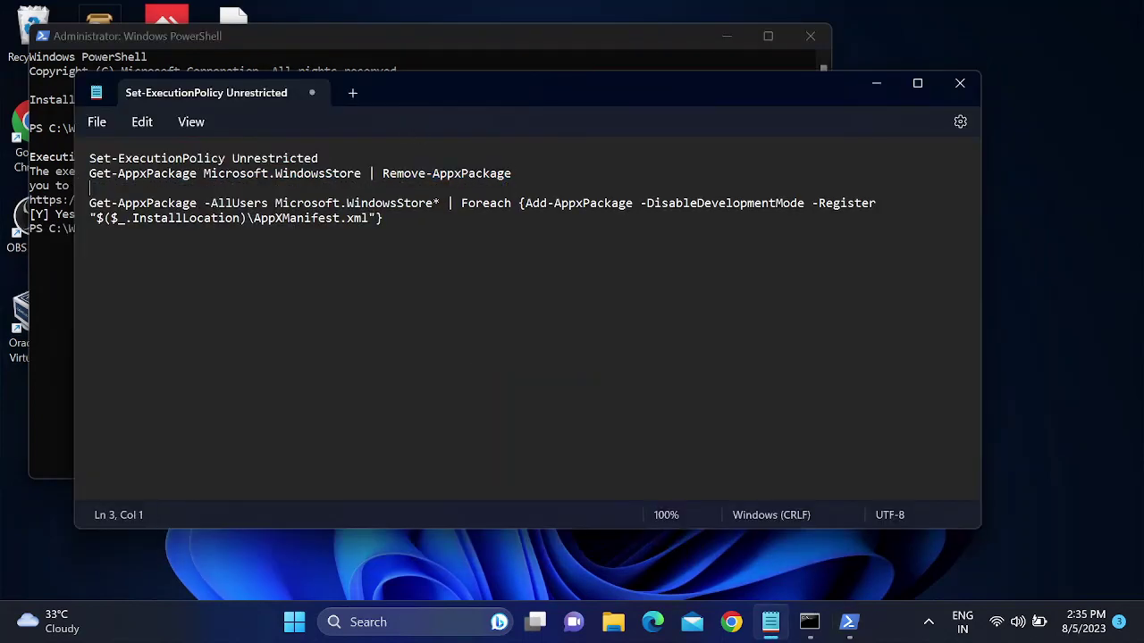
pyautogui.moveTo(383, 218); pyautogui.dragTo(89, 203)
pyautogui.click(872, 86)
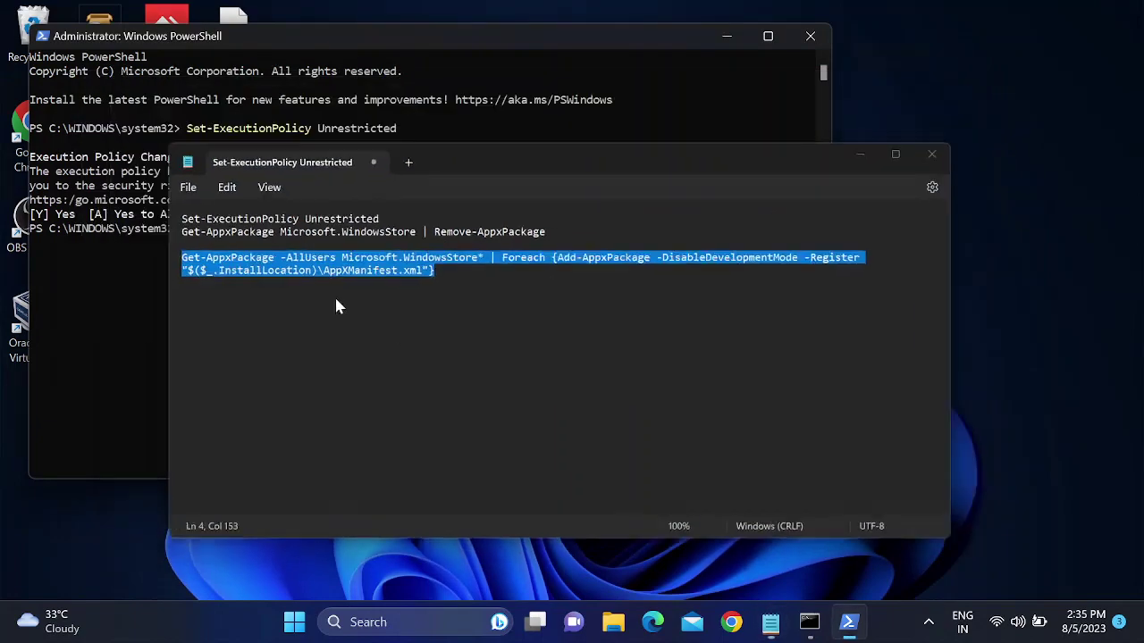
pyautogui.rightClick(250, 278)
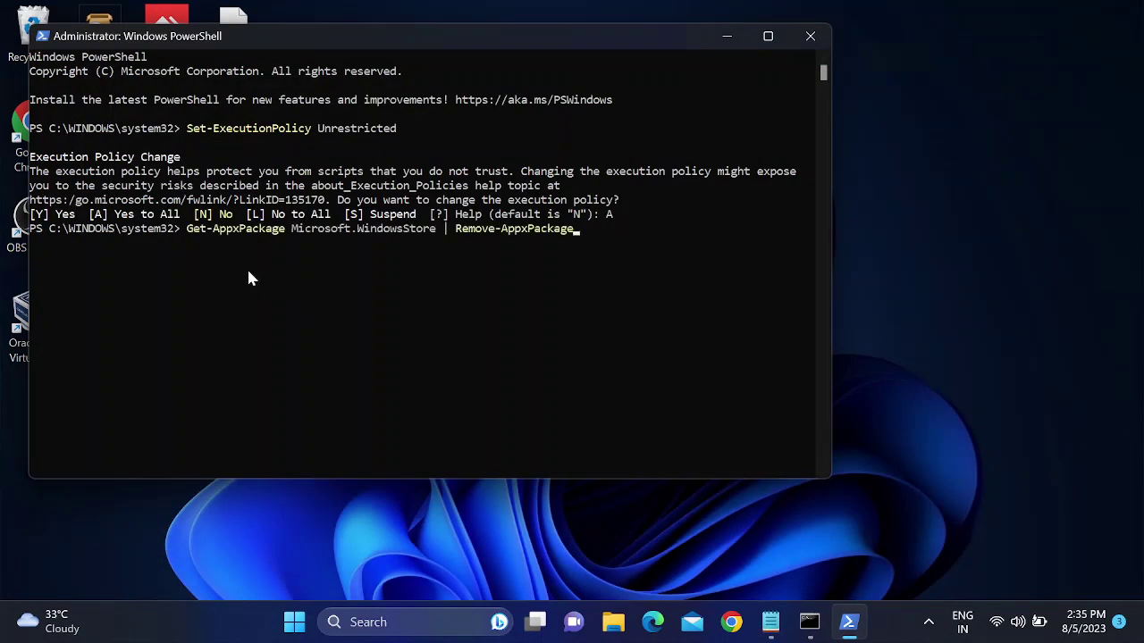
pyautogui.press('Return')
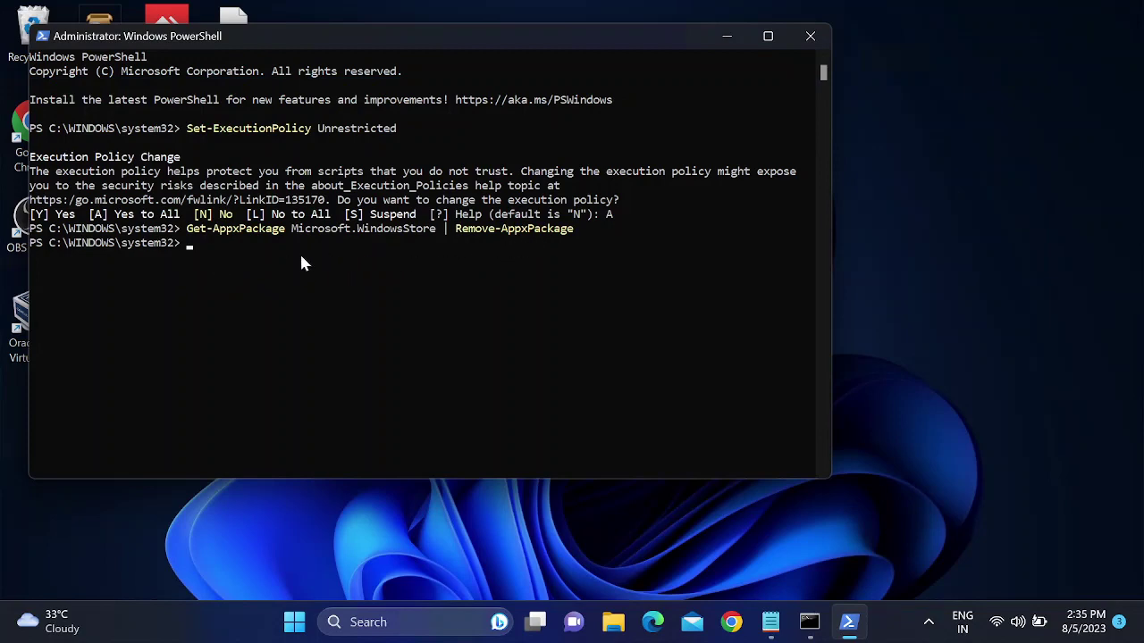
# Step: Copy the all-users Add-AppxPackage re-register command from Notepad and run it in PowerShell
pyautogui.click(403, 621)
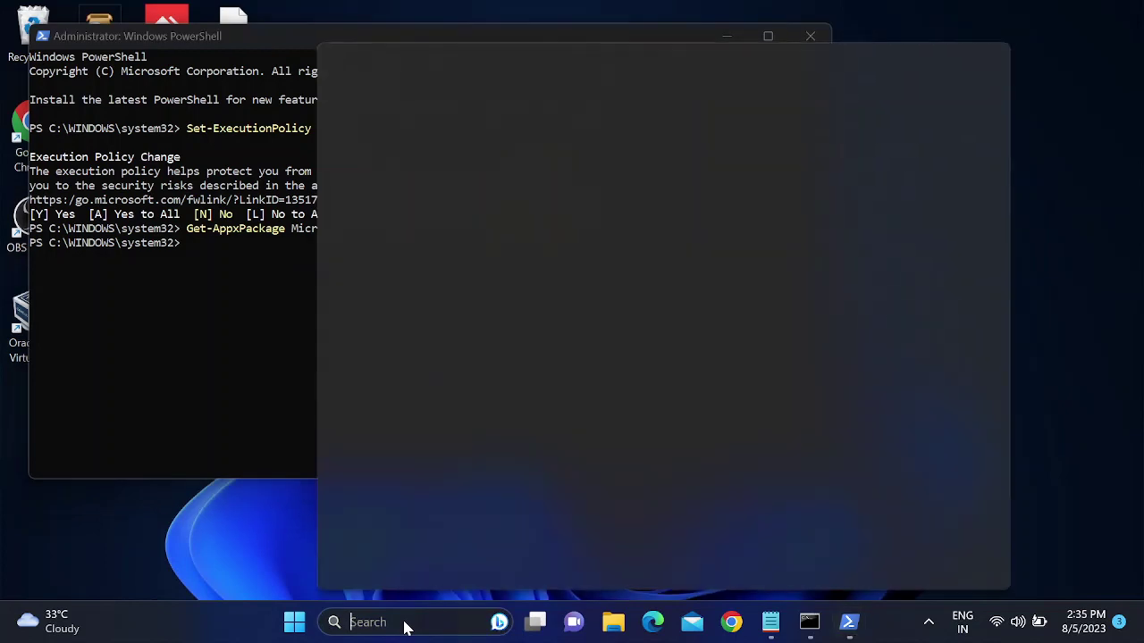
pyautogui.write('mic')
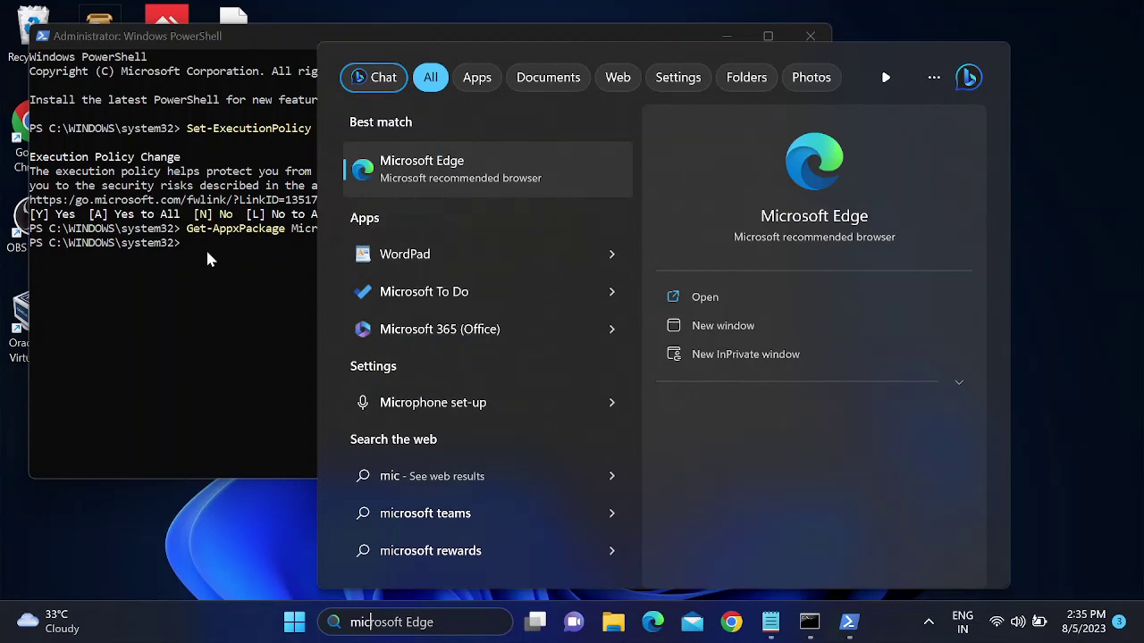
pyautogui.click(770, 622)
pyautogui.press('Right')
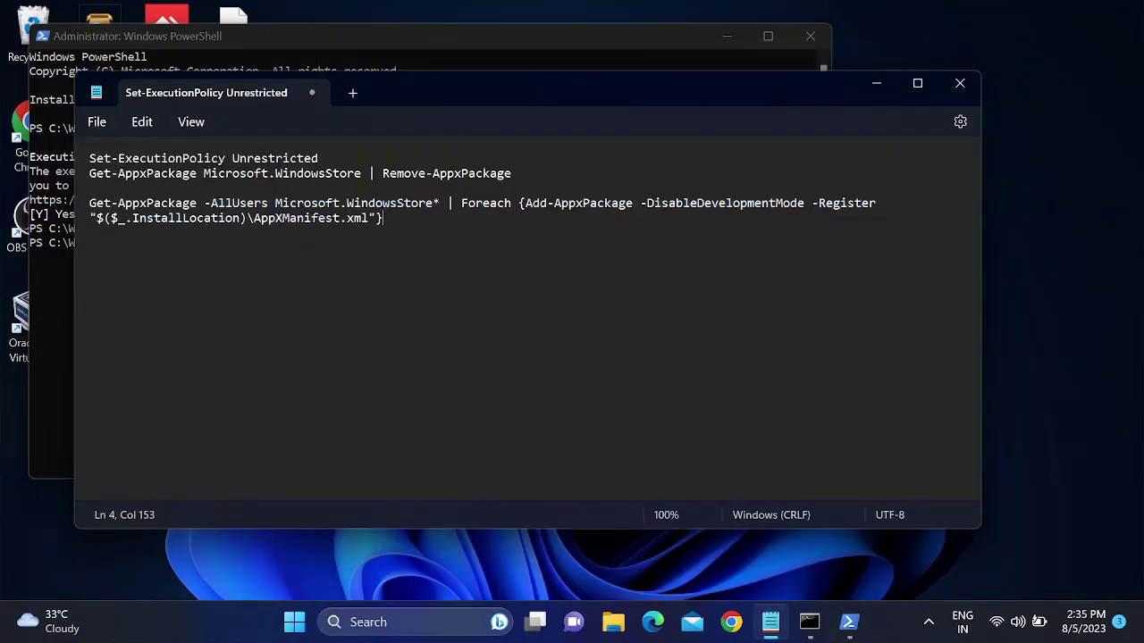
pyautogui.hotkey('shift', 'Left')
pyautogui.hotkey('shift', 'Left')
pyautogui.hotkey('shift', 'Left')
pyautogui.hotkey('shift', 'Left')
pyautogui.hotkey('shift', 'Left')
pyautogui.hotkey('shift', 'Left')
pyautogui.hotkey('shift', 'Left')
pyautogui.hotkey('shift', 'Left')
pyautogui.hotkey('shift', 'Left')
pyautogui.hotkey('shift', 'Left')
pyautogui.hotkey('shift', 'Left')
pyautogui.hotkey('shift', 'Left')
pyautogui.hotkey('shift', 'Left')
pyautogui.hotkey('shift', 'Left')
pyautogui.hotkey('shift', 'Left')
pyautogui.hotkey('shift', 'Left')
pyautogui.hotkey('shift', 'Left')
pyautogui.hotkey('shift', 'Left')
pyautogui.hotkey('shift', 'Left')
pyautogui.hotkey('shift', 'Left')
pyautogui.hotkey('shift', 'Up')
pyautogui.hotkey('ctrl', 'c')
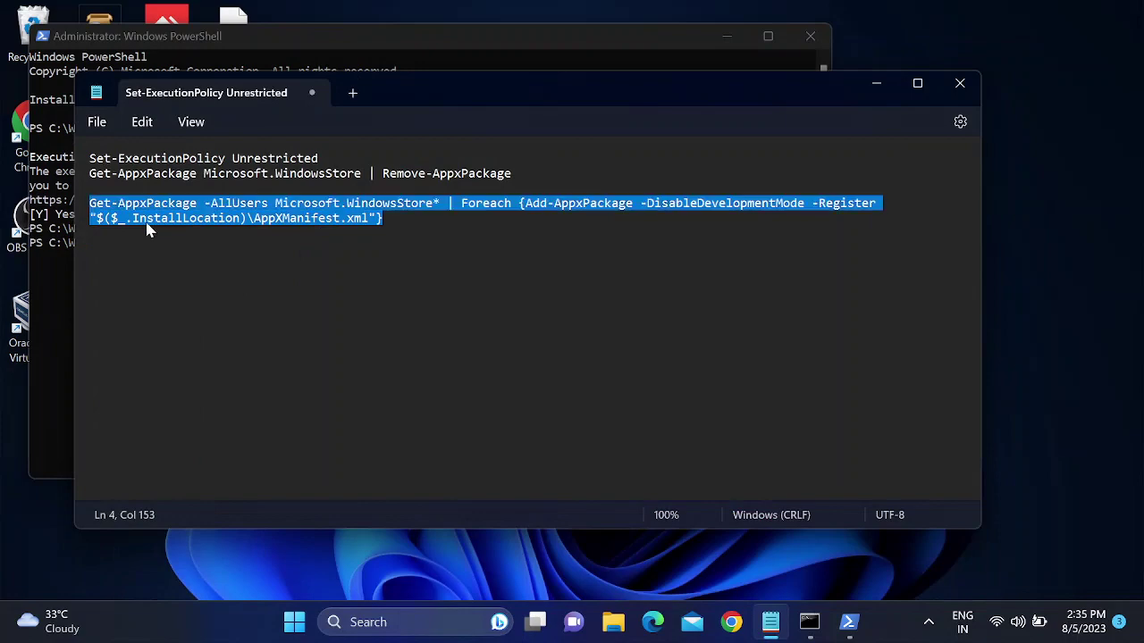
pyautogui.click(875, 85)
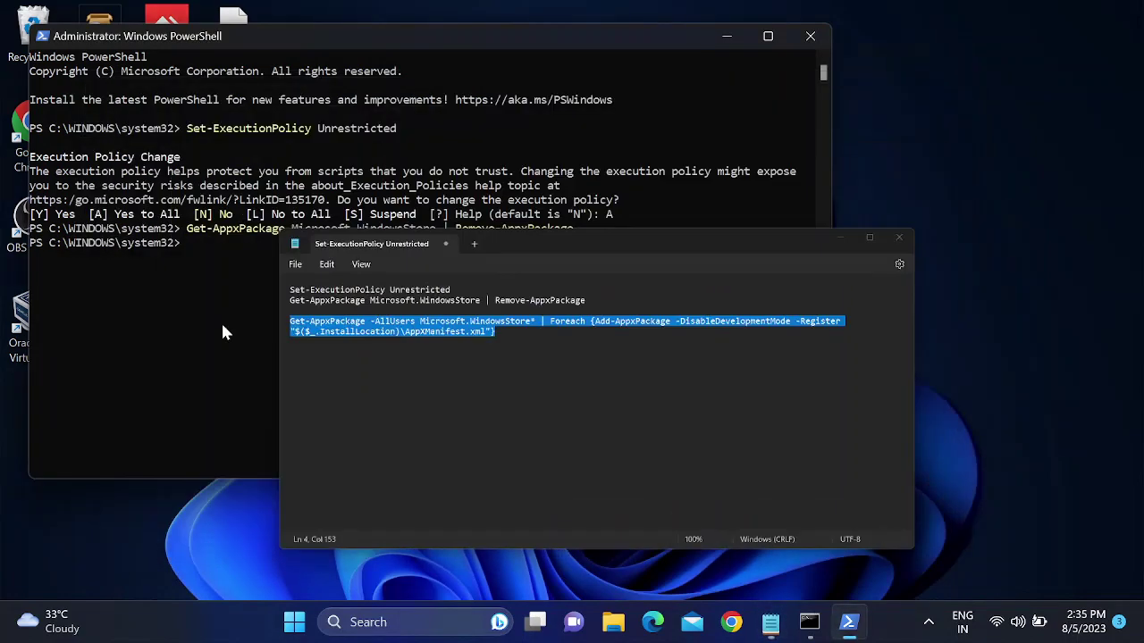
pyautogui.hotkey('ctrl', 'v')
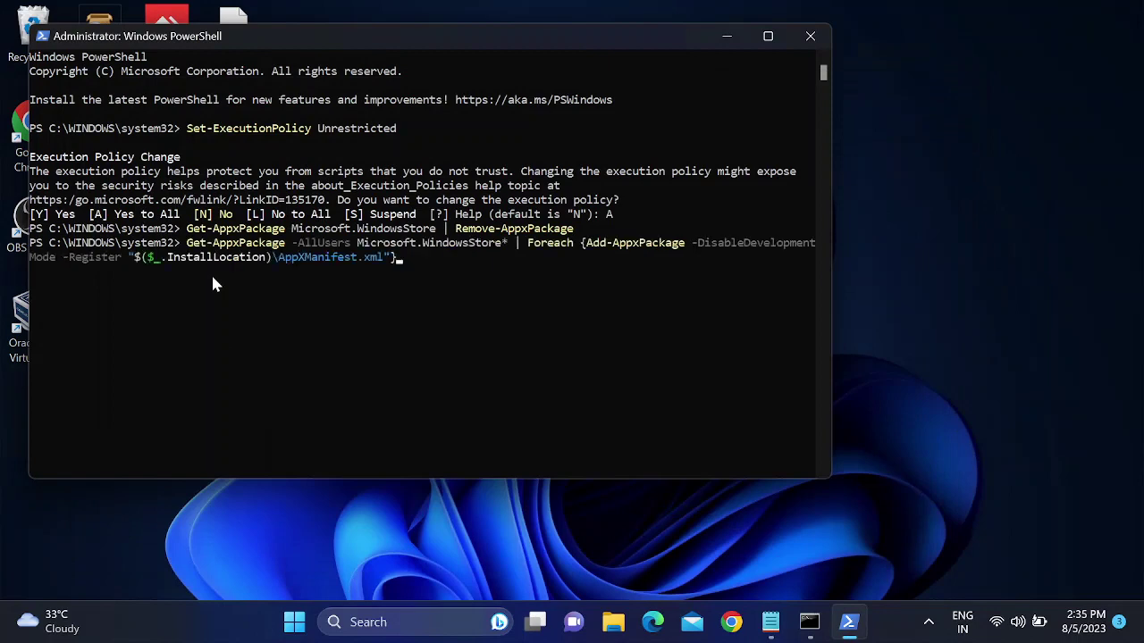
pyautogui.press('Return')
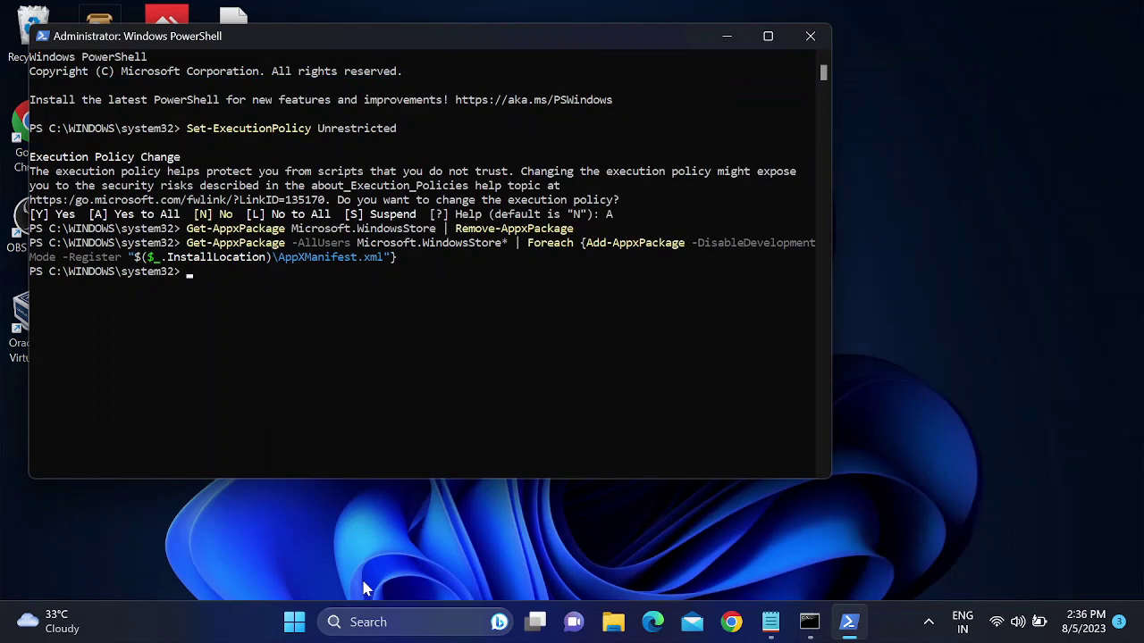
# Step: Close PowerShell and dismiss the Start menu's power options without restarting
pyautogui.click(373, 625)
pyautogui.write('mic')
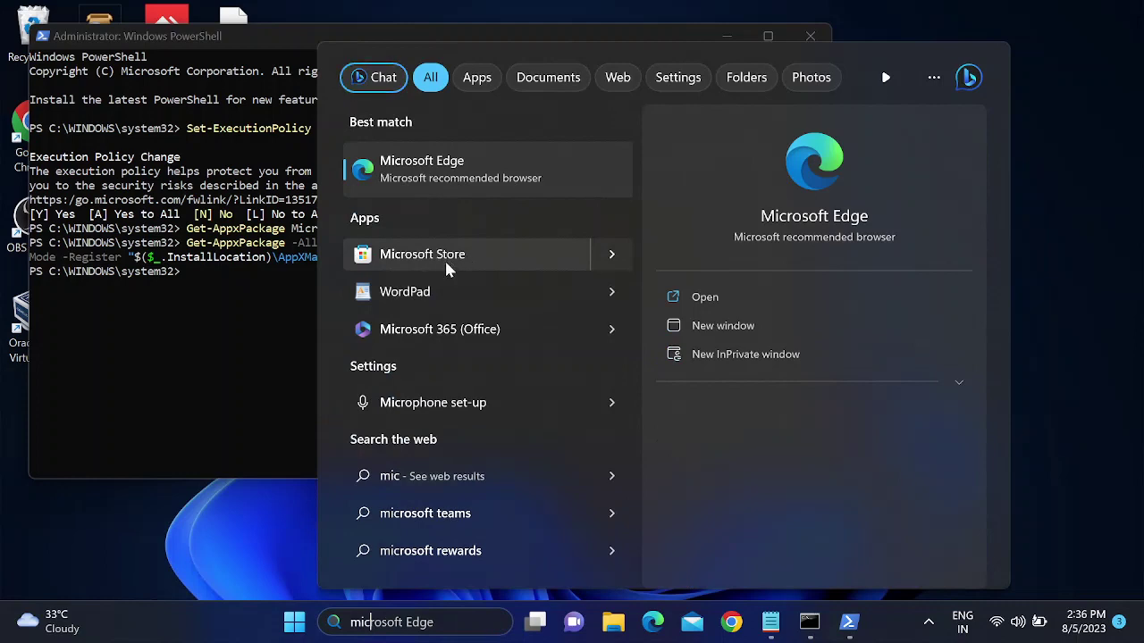
pyautogui.click(193, 281)
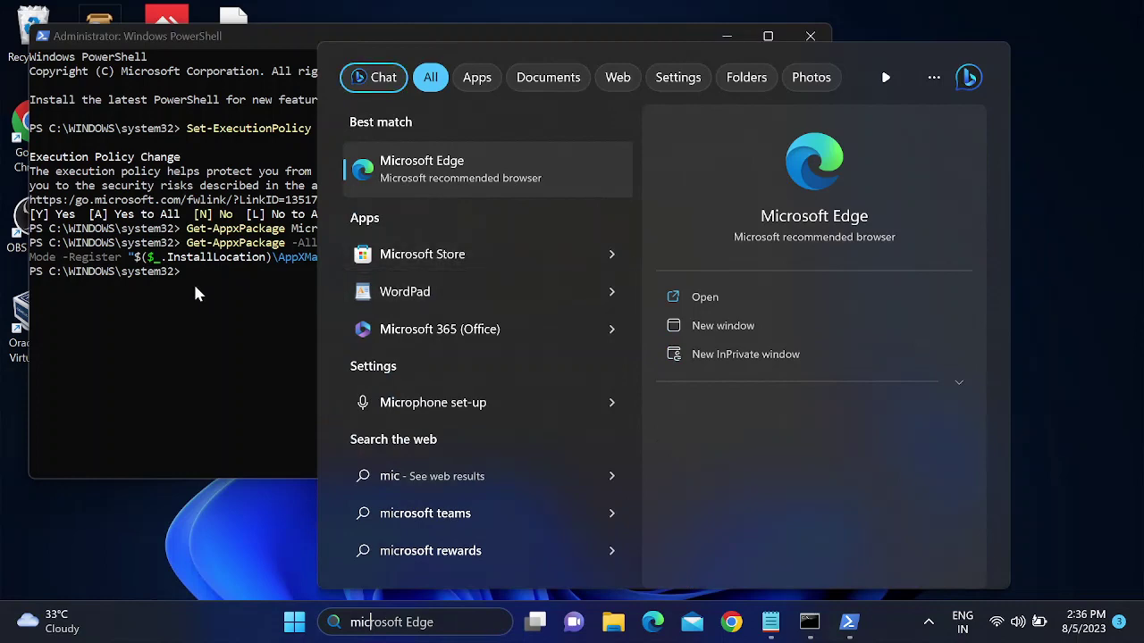
pyautogui.click(811, 36)
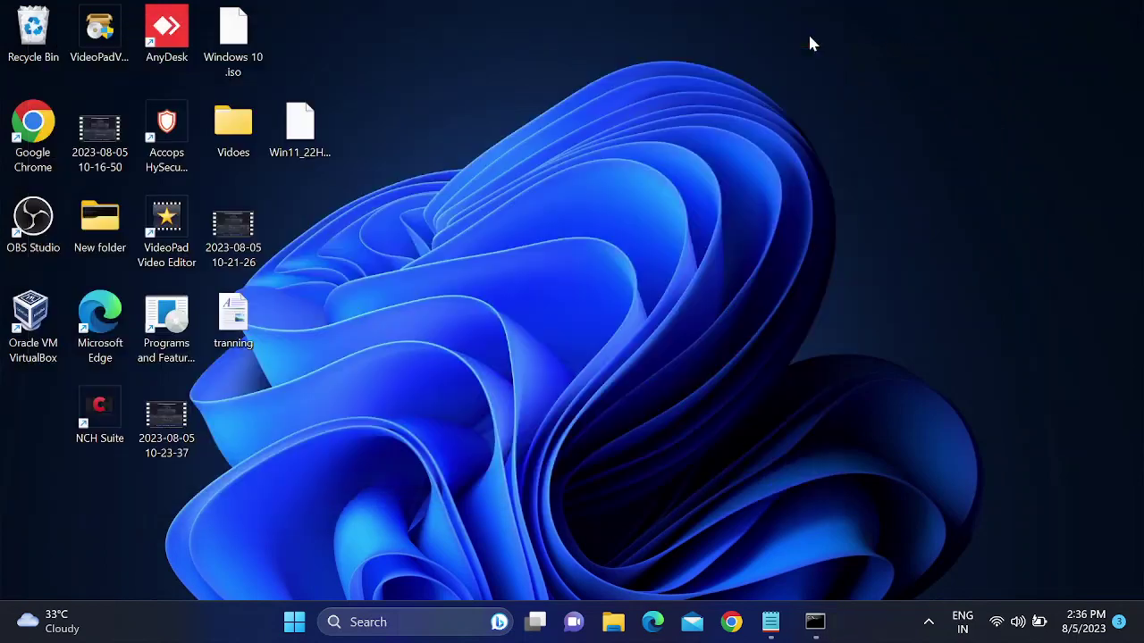
pyautogui.click(313, 622)
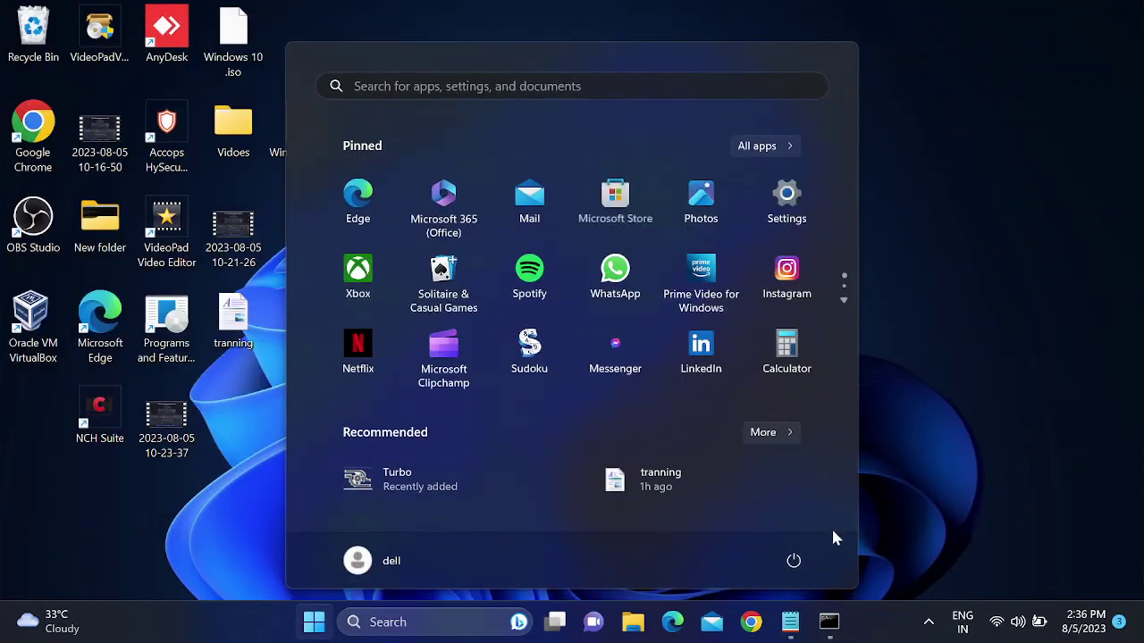
pyautogui.click(794, 562)
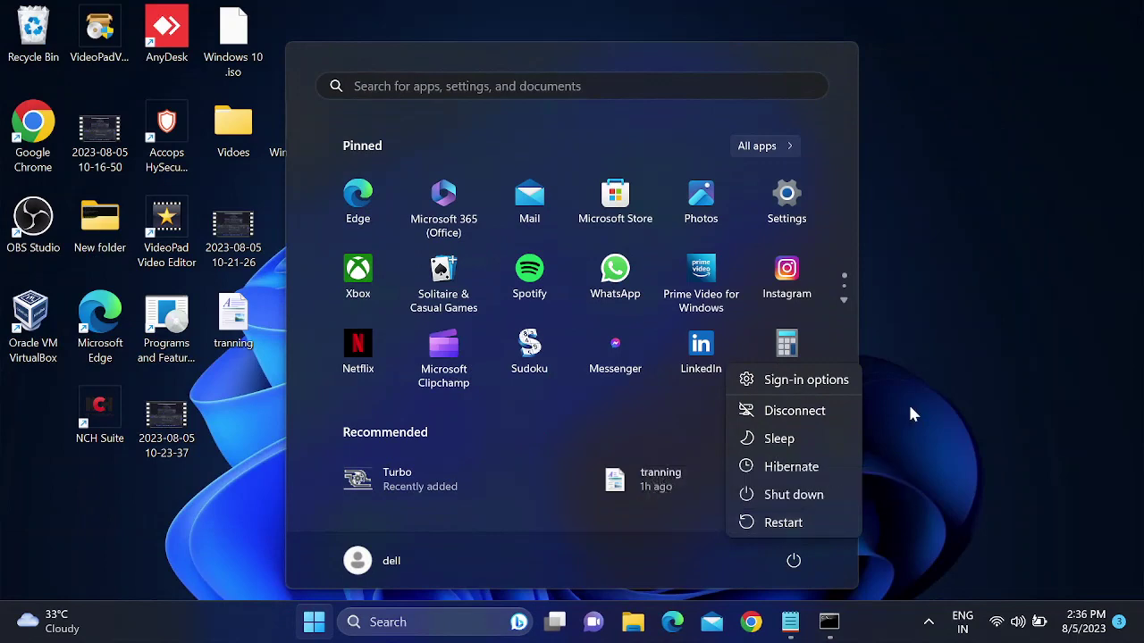
pyautogui.click(929, 357)
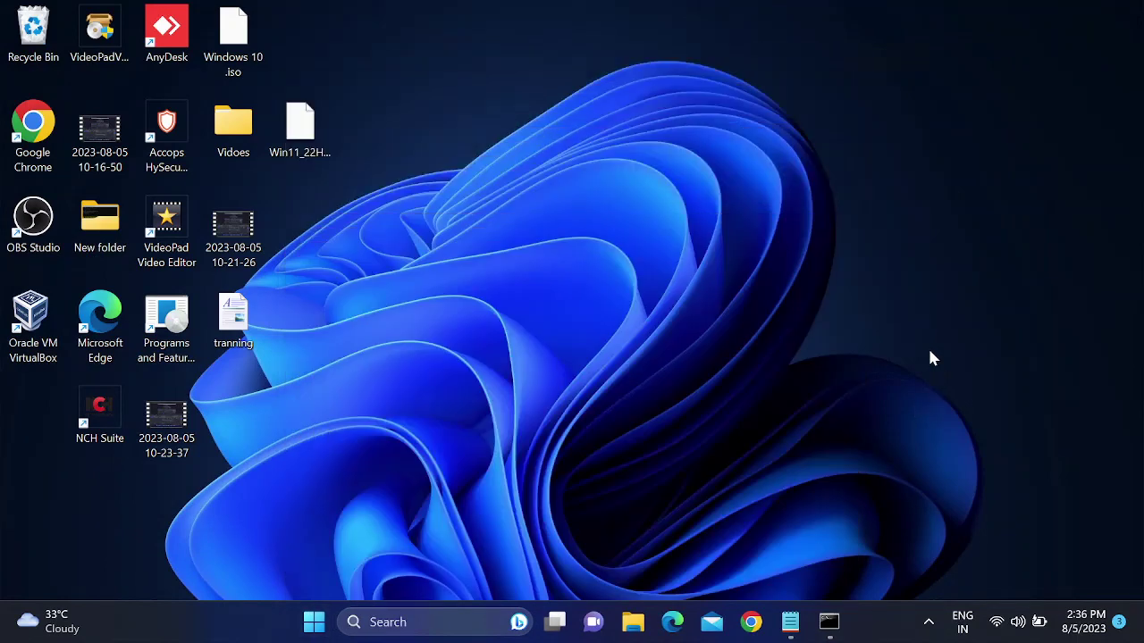
# Step: Check that Windows Update in Settings reports the PC up to date, then close Settings
pyautogui.click(313, 626)
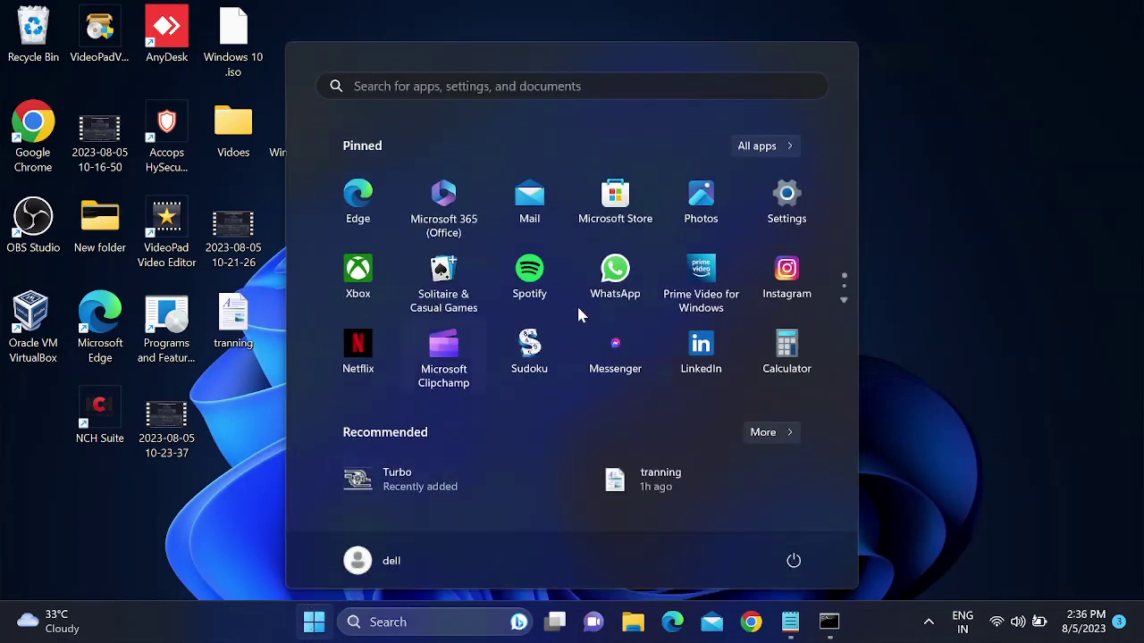
pyautogui.click(783, 202)
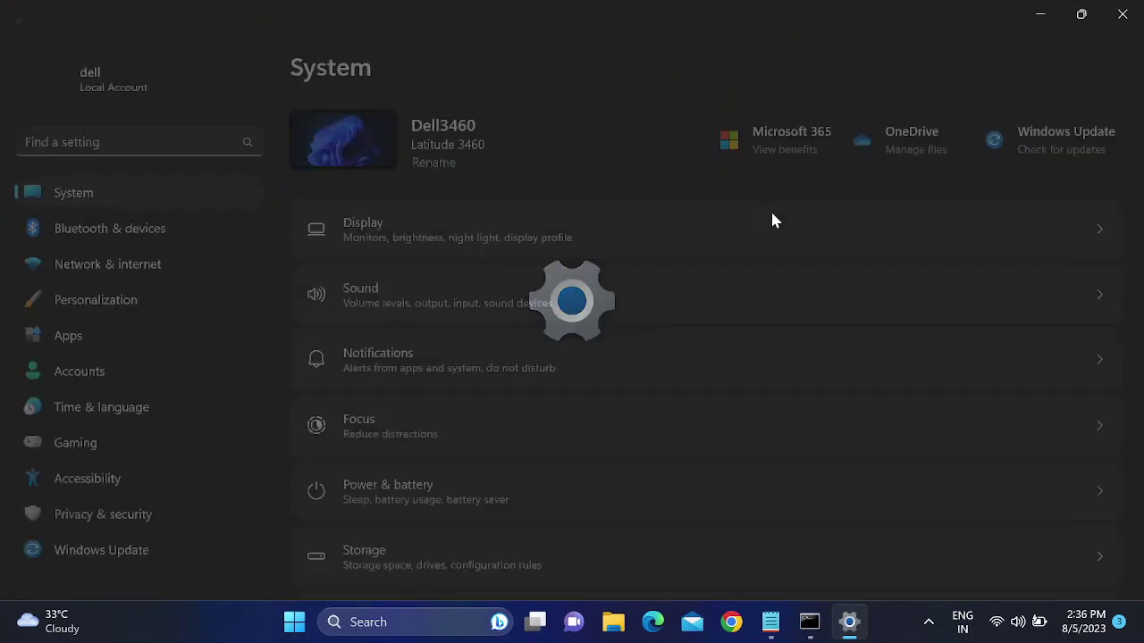
pyautogui.click(132, 555)
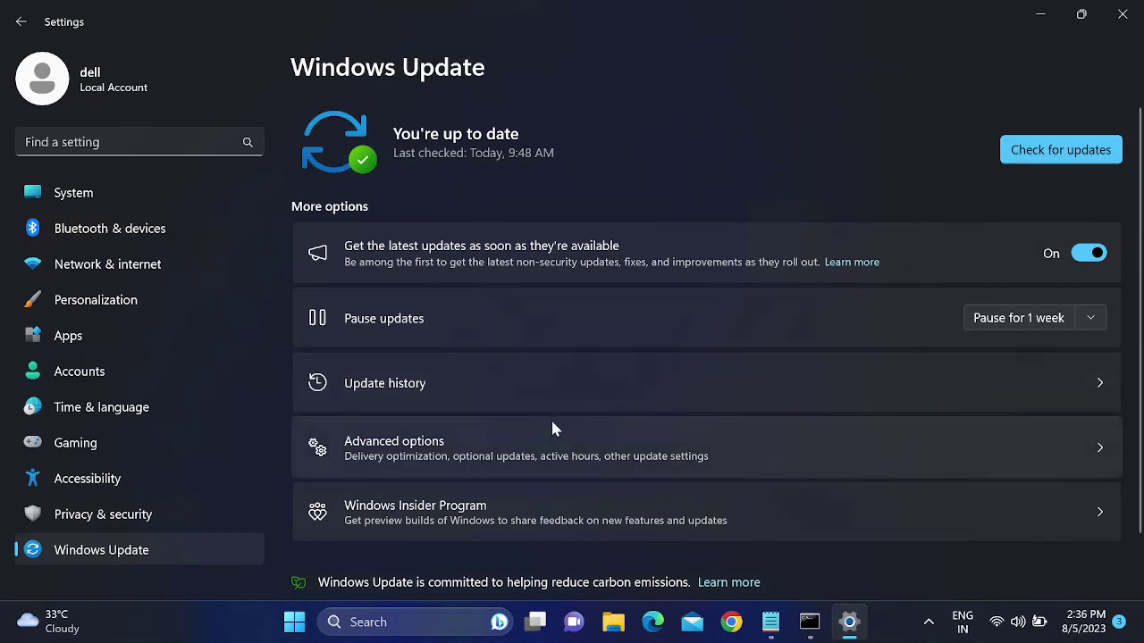
pyautogui.click(1130, 30)
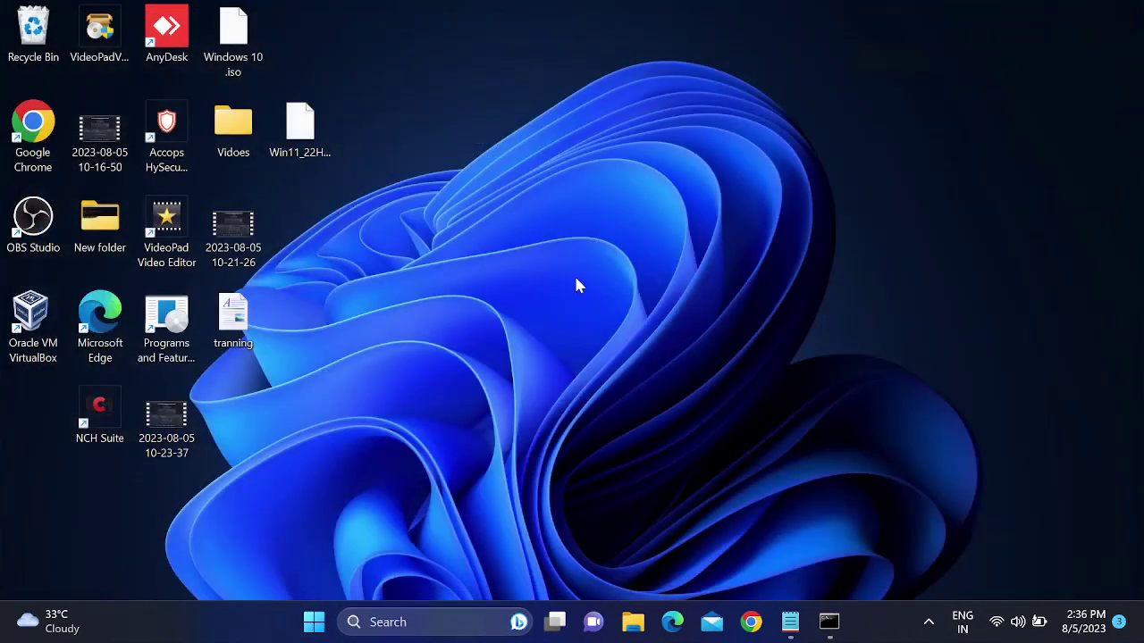
pyautogui.rightClick(575, 284)
pyautogui.click(644, 356)
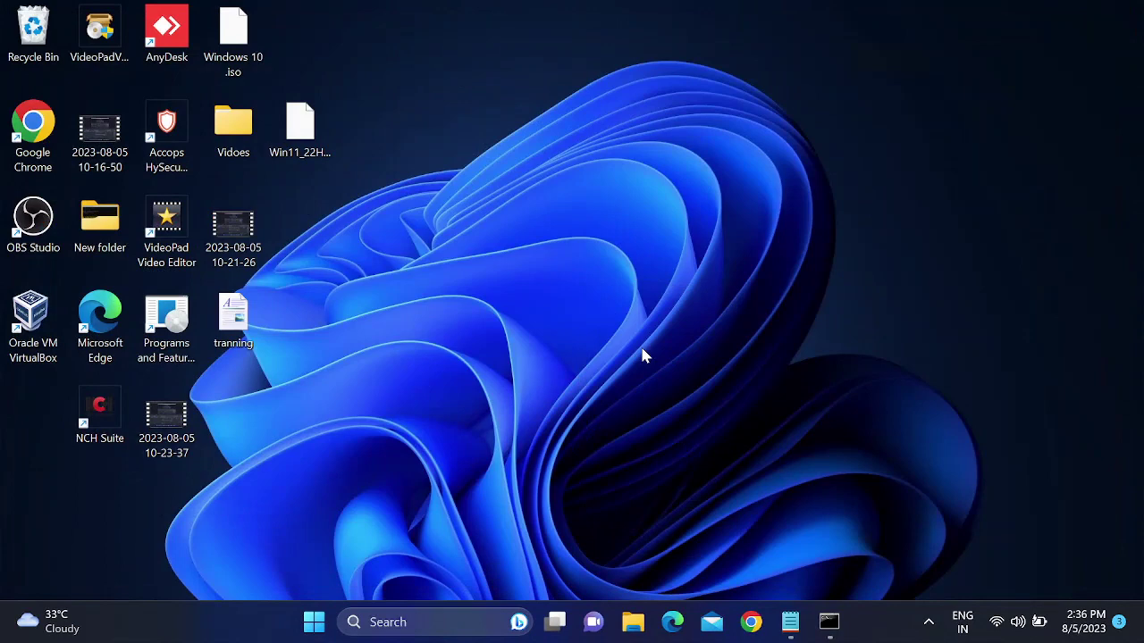